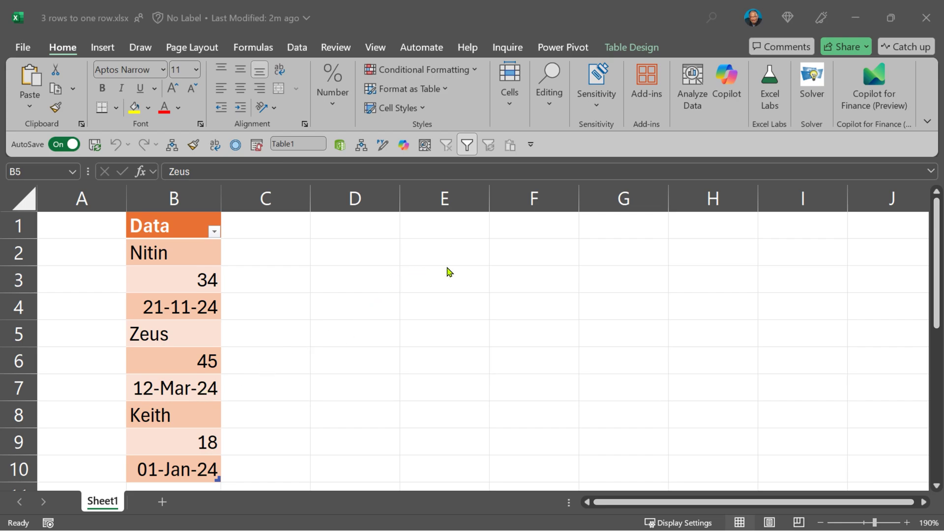
Step: Look over the one-column Data table of names, numbers and dates, then close its workbook
{"action": "left_click", "coordinate": [209, 256]}
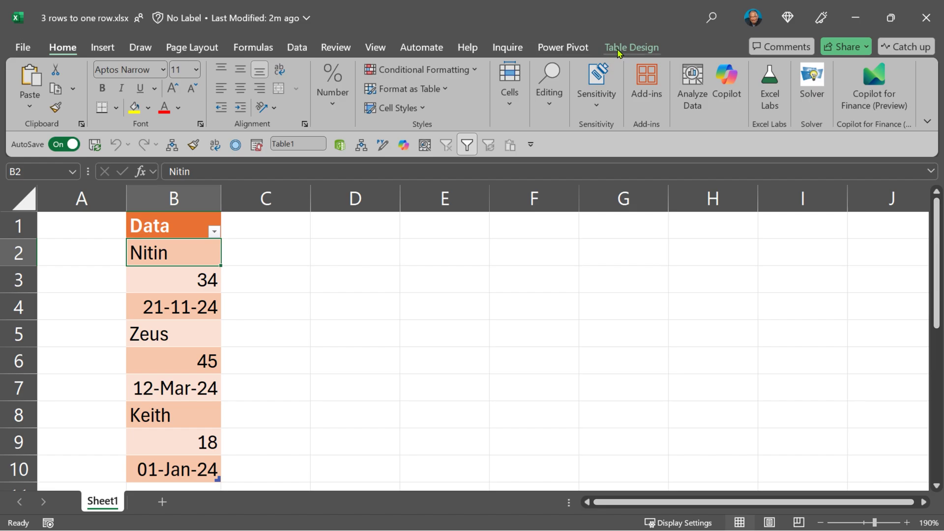
{"action": "left_click", "coordinate": [618, 46]}
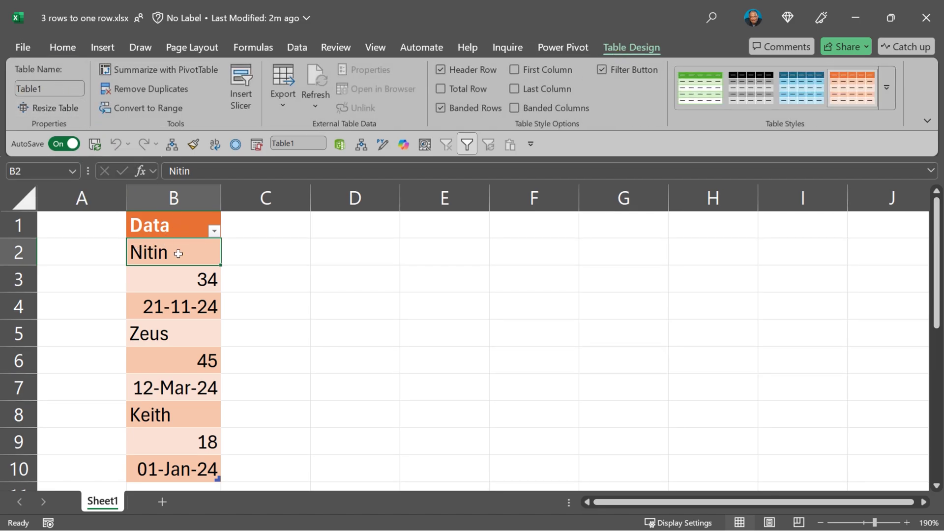
{"action": "left_click", "coordinate": [174, 224]}
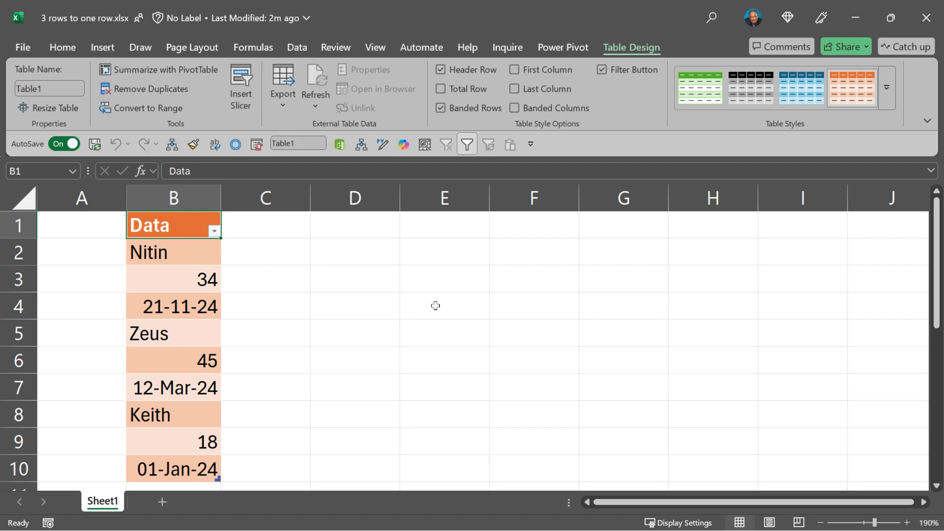
{"action": "key", "text": "ctrl+w"}
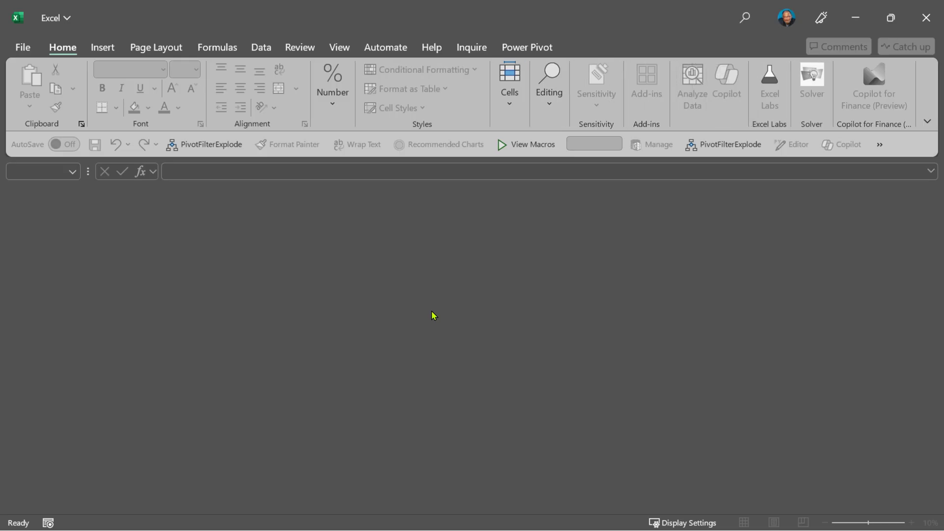
Step: In a new blank workbook, import Table1 from '3 rows to one row.xlsx' into Power Query
{"action": "key", "text": "ctrl+n"}
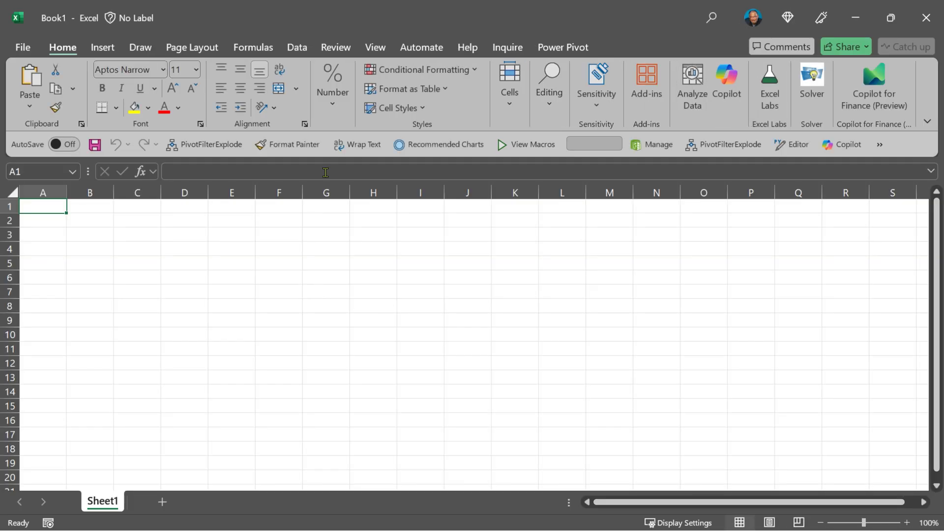
{"action": "left_click", "coordinate": [299, 45]}
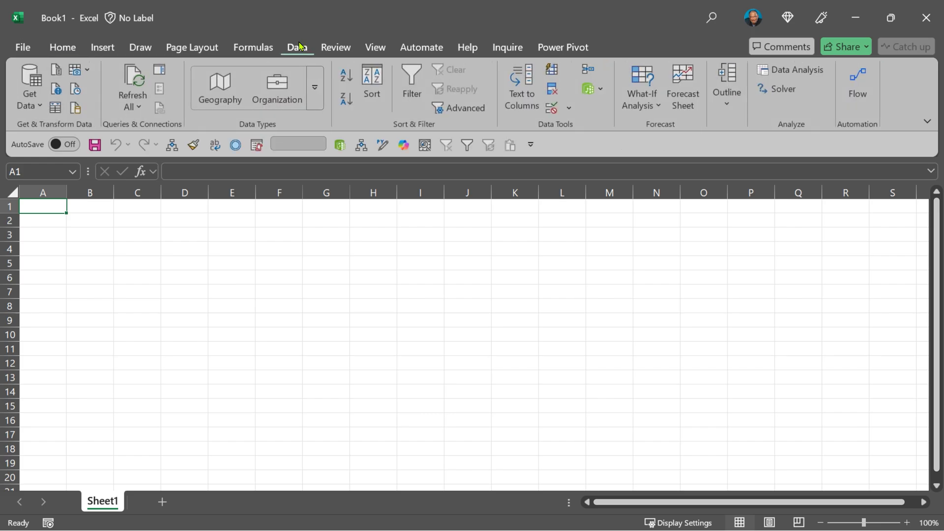
{"action": "left_click", "coordinate": [41, 79]}
{"action": "mouse_move", "coordinate": [104, 129]}
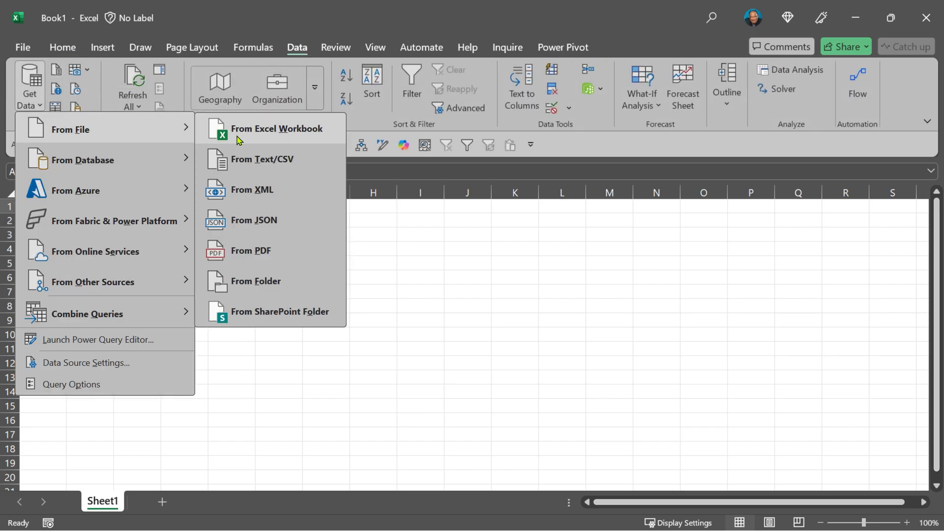
{"action": "left_click", "coordinate": [237, 140]}
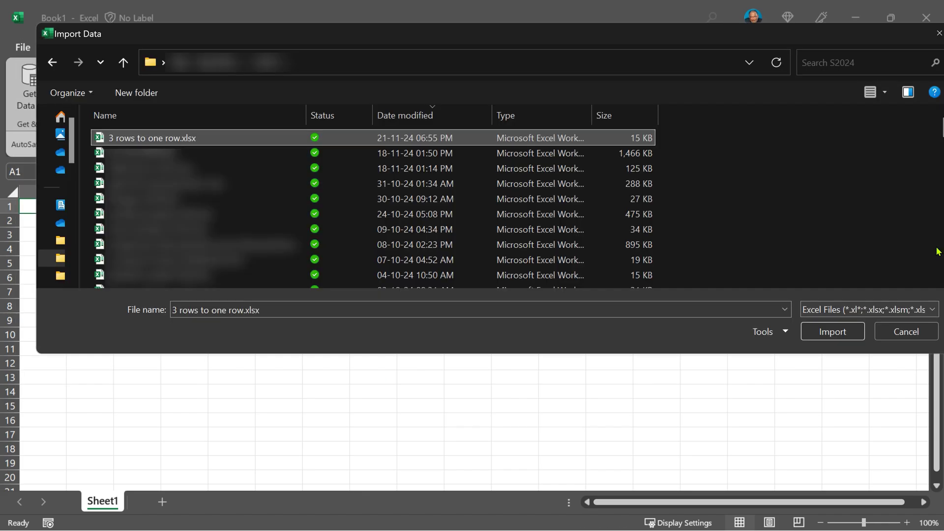
{"action": "key", "text": "Return"}
{"action": "left_click", "coordinate": [244, 215]}
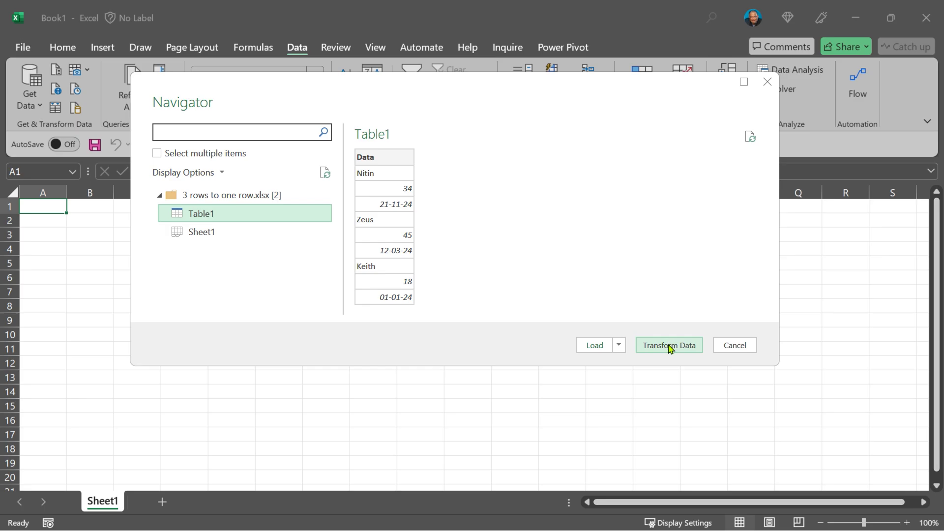
{"action": "left_click", "coordinate": [669, 347]}
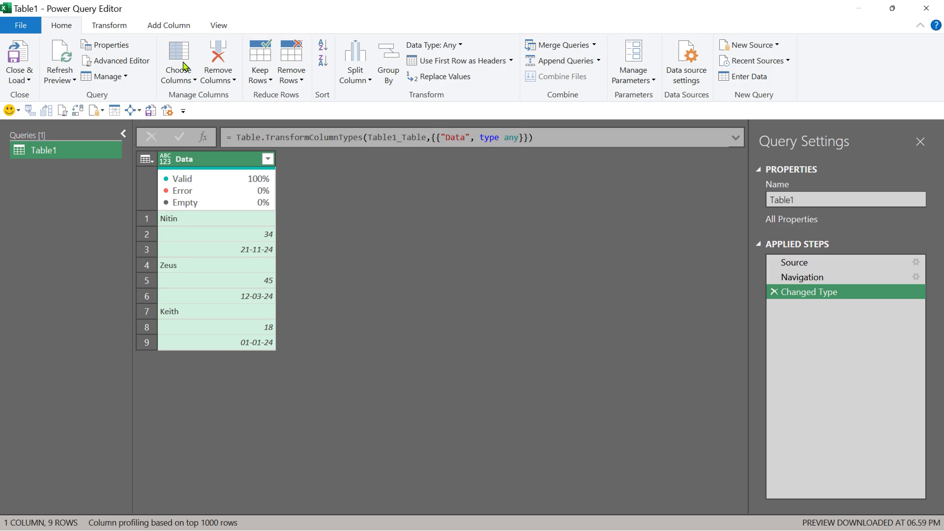
Step: Add an Index column numbering the nine rows from 0
{"action": "left_click", "coordinate": [157, 28]}
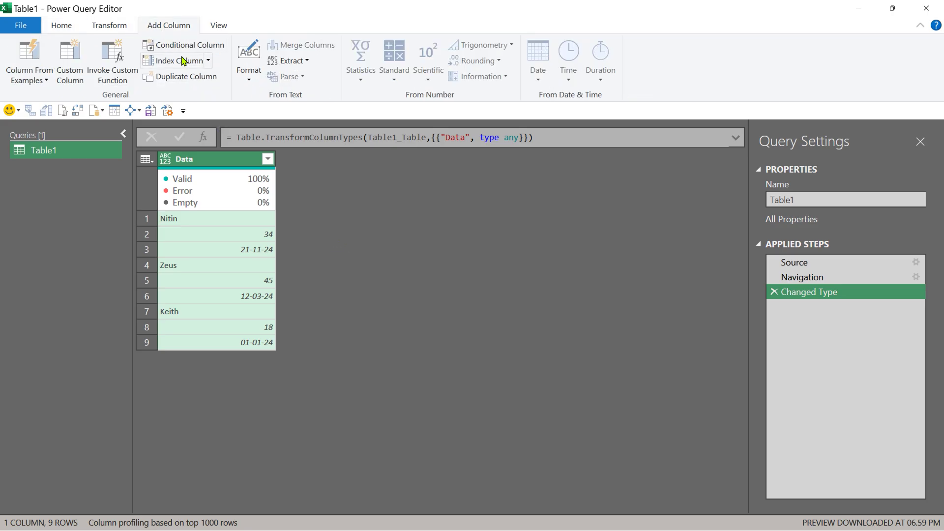
{"action": "left_click", "coordinate": [209, 63]}
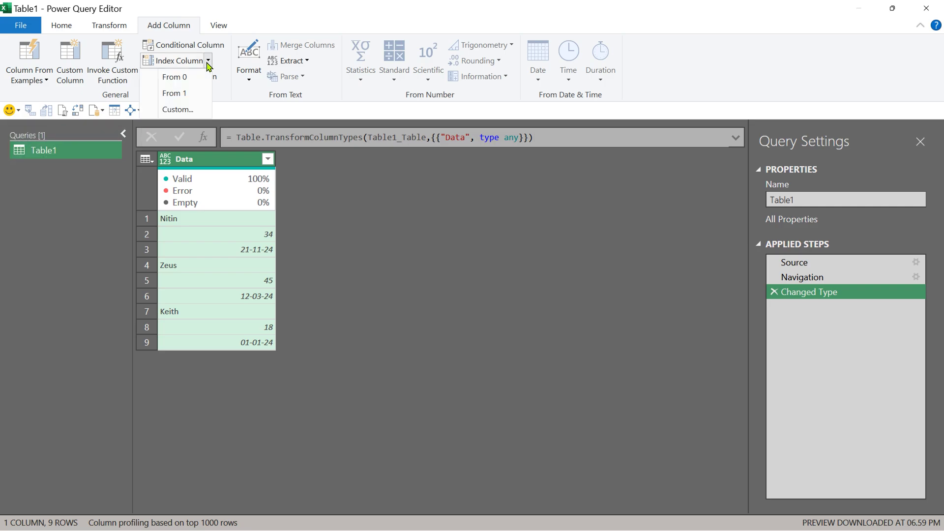
{"action": "left_click", "coordinate": [189, 81]}
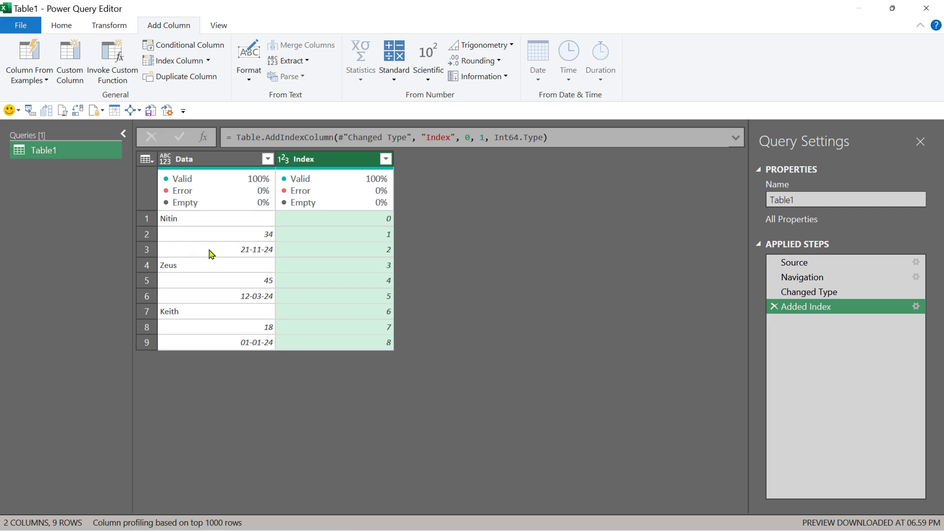
{"action": "left_click", "coordinate": [238, 304]}
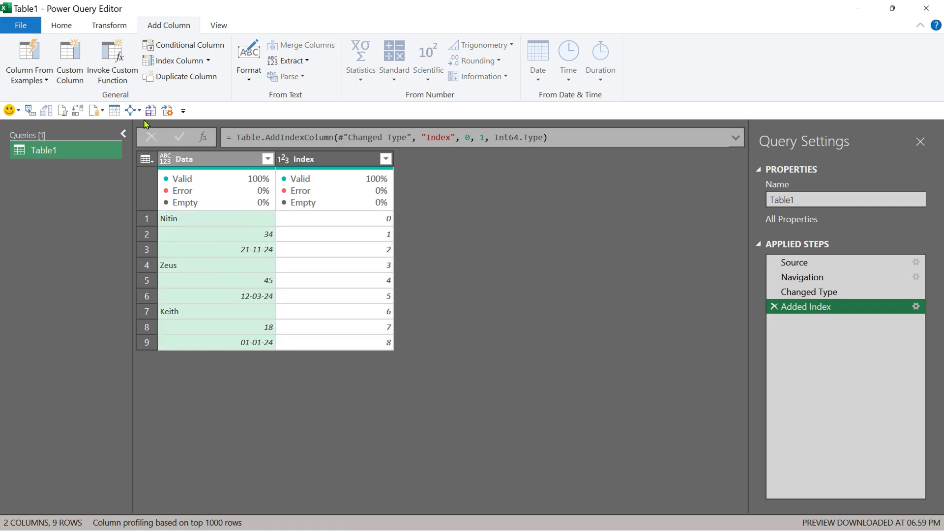
Step: Add a custom column 'row' with formula Number.IntegerDivide([Index],3)
{"action": "left_click", "coordinate": [71, 67]}
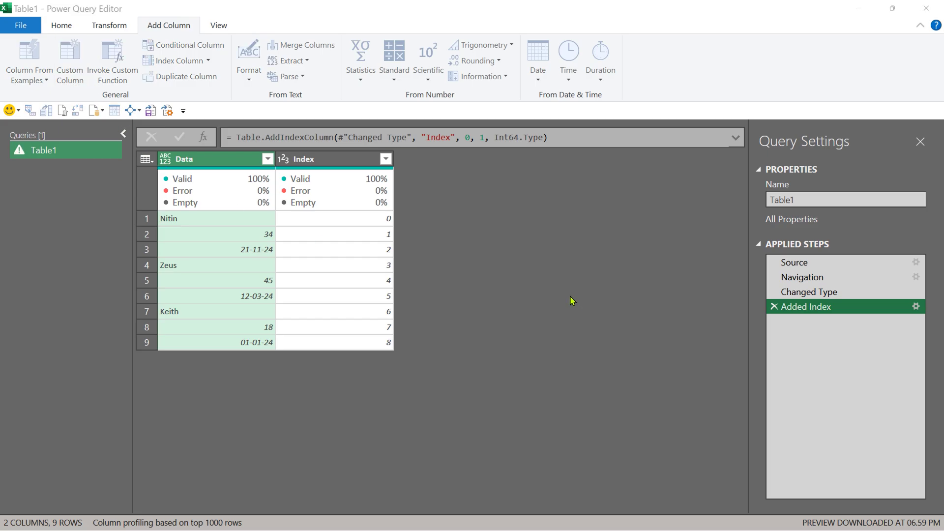
{"action": "left_click_drag", "start_coordinate": [274, 192], "coordinate": [164, 191]}
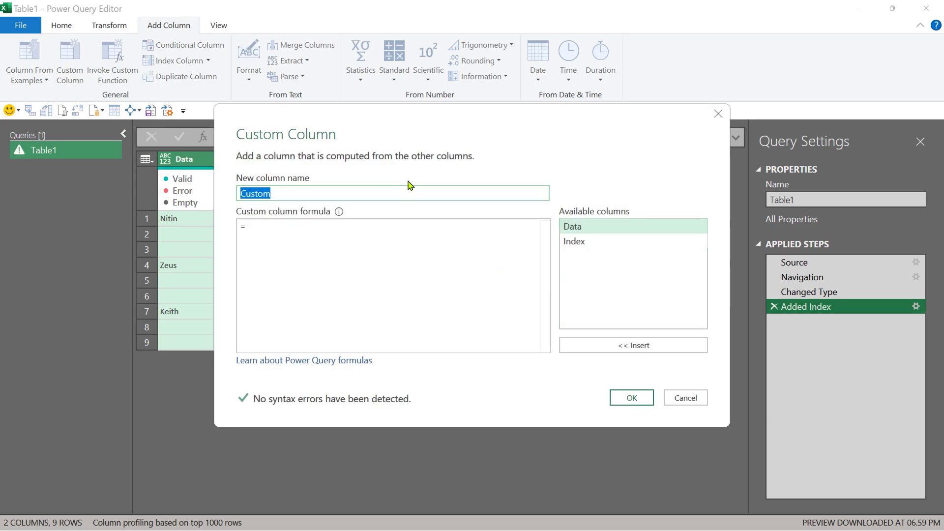
{"action": "type", "text": "ro"}
{"action": "type", "text": "w"}
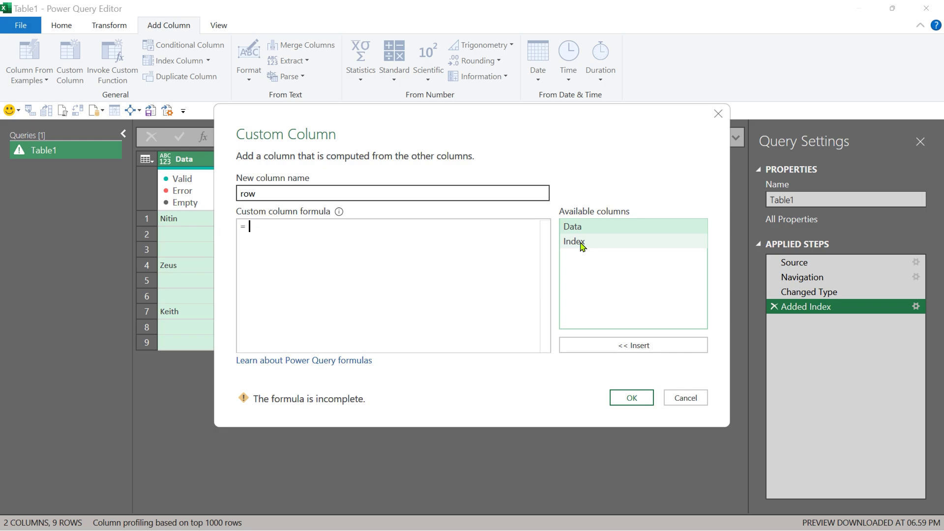
{"action": "type", "text": "N"}
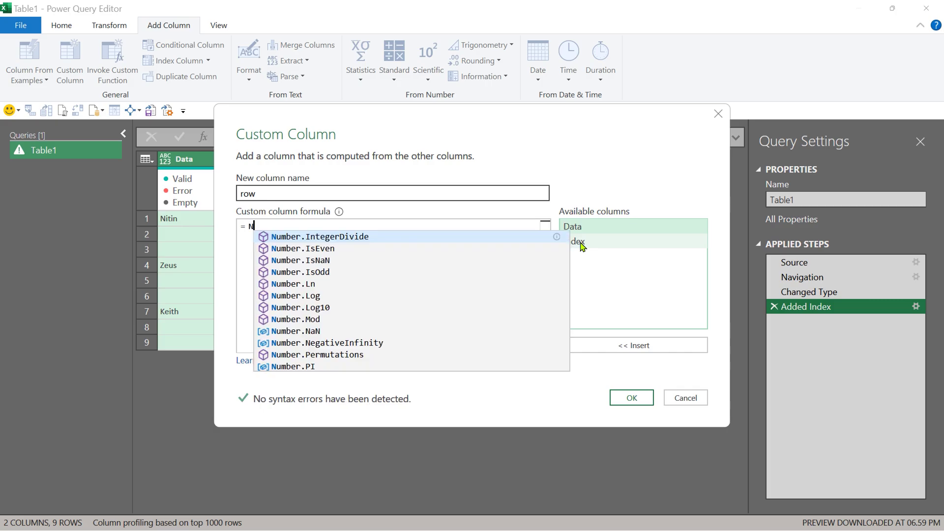
{"action": "key", "text": "Tab"}
{"action": "type", "text": "("}
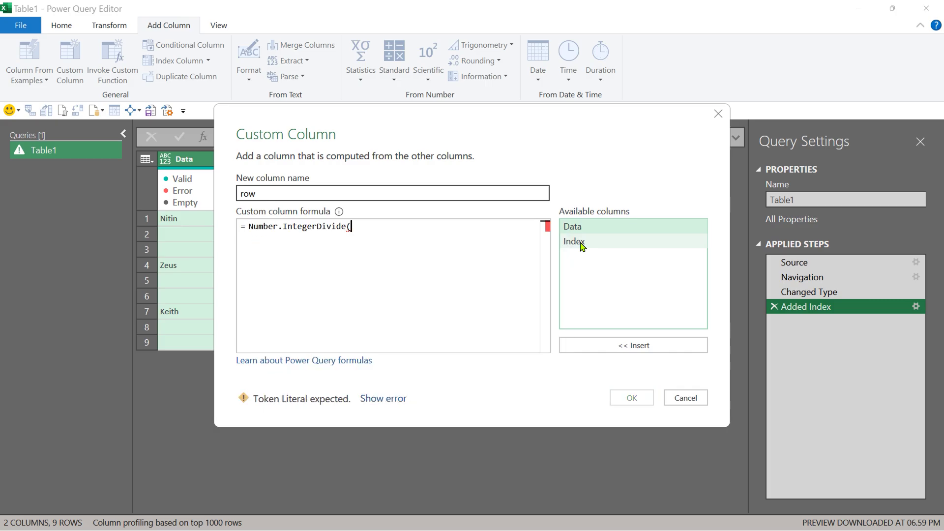
{"action": "double_click", "coordinate": [582, 244]}
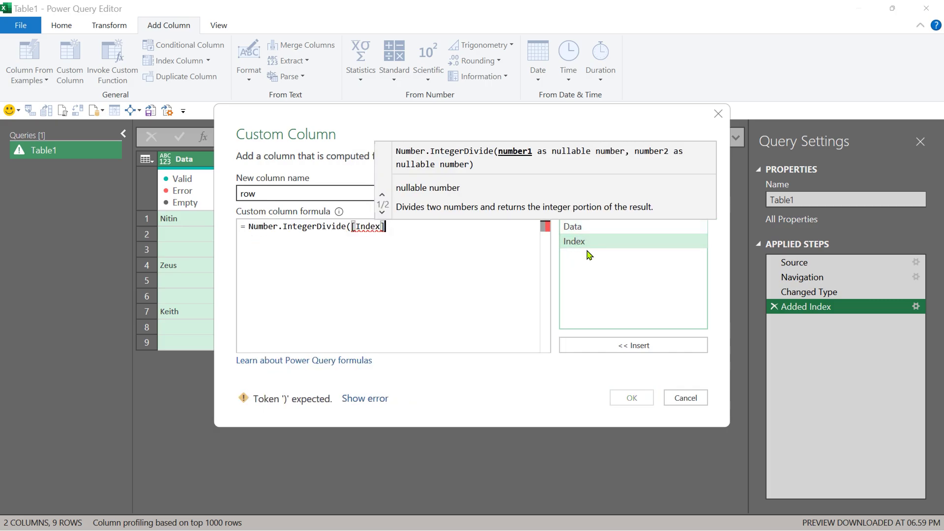
{"action": "type", "text": ","}
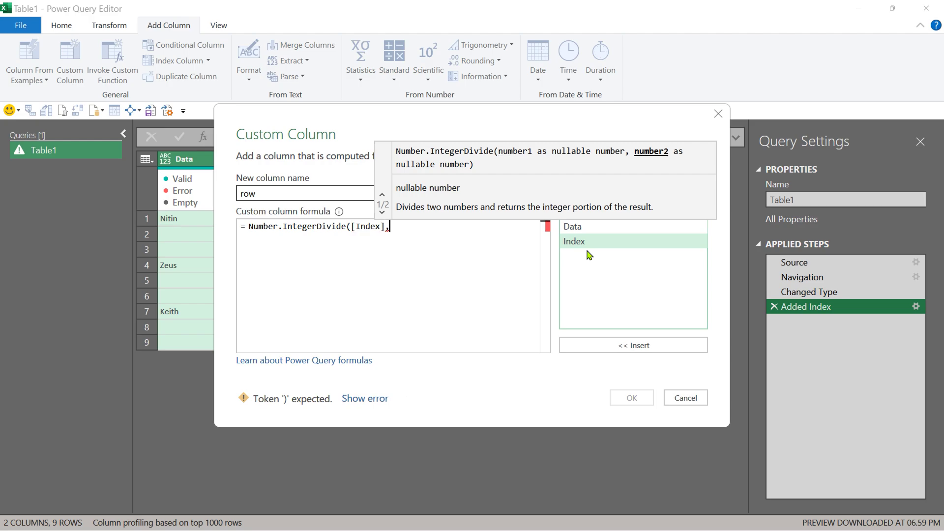
{"action": "type", "text": "3"}
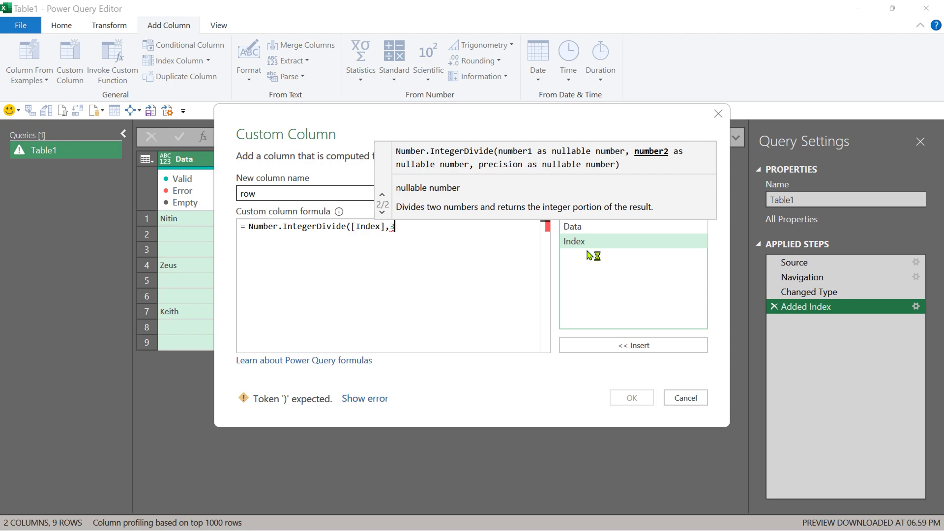
{"action": "type", "text": ")"}
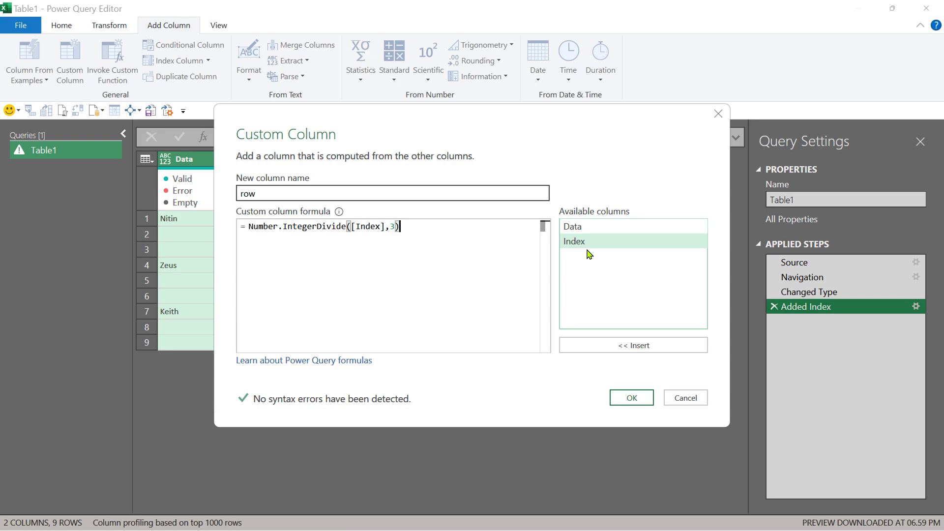
{"action": "left_click", "coordinate": [636, 403]}
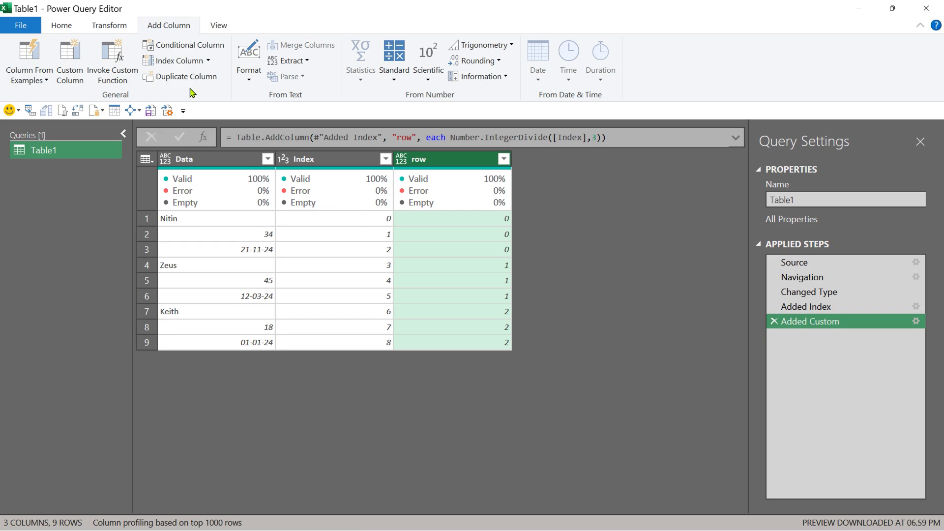
Step: Add a custom column 'col' with formula Number.Mod([Index],3)
{"action": "left_click", "coordinate": [72, 76]}
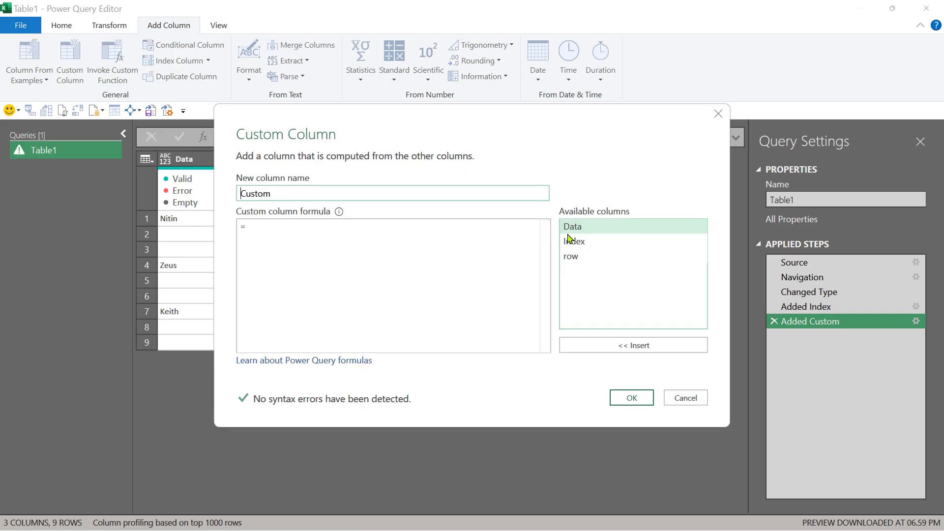
{"action": "double_click", "coordinate": [272, 196]}
{"action": "type", "text": "c"}
{"action": "type", "text": "ol"}
{"action": "left_click", "coordinate": [285, 239]}
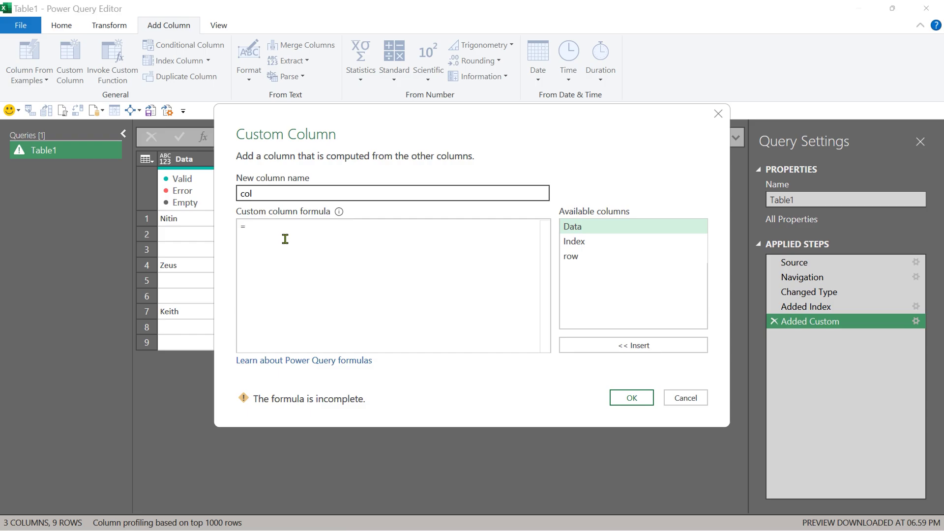
{"action": "type", "text": "Number"}
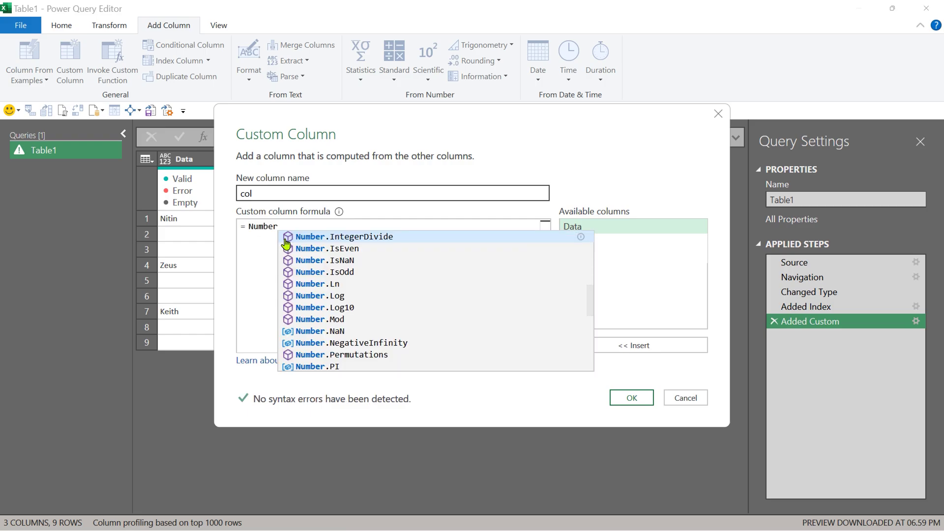
{"action": "type", "text": ".Mod("}
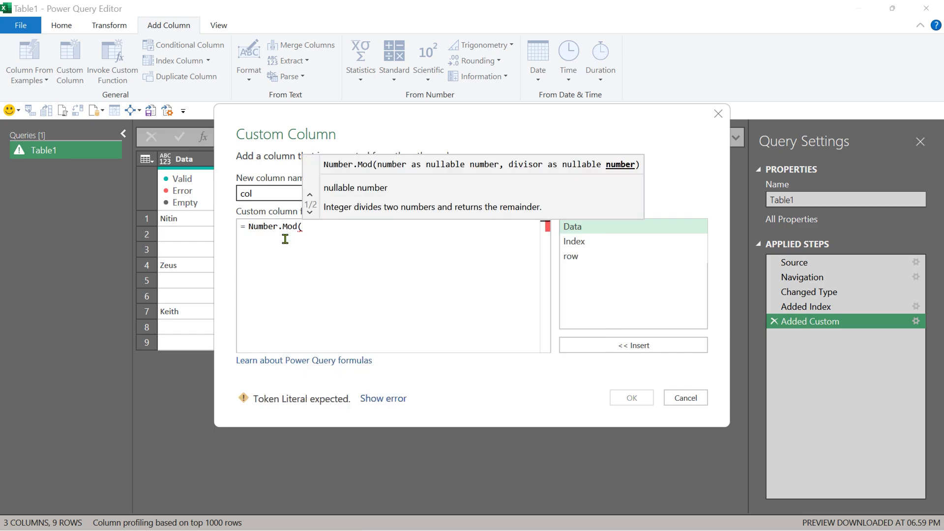
{"action": "double_click", "coordinate": [607, 247]}
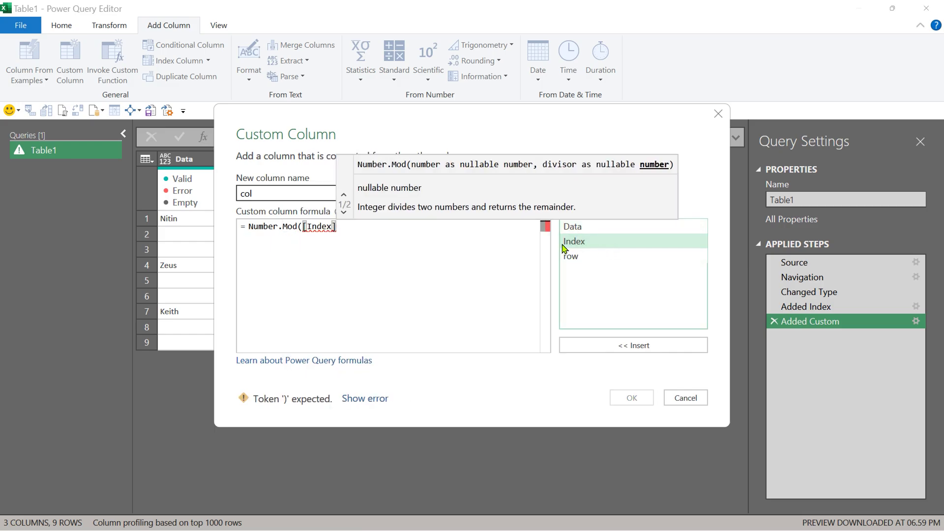
{"action": "type", "text": ","}
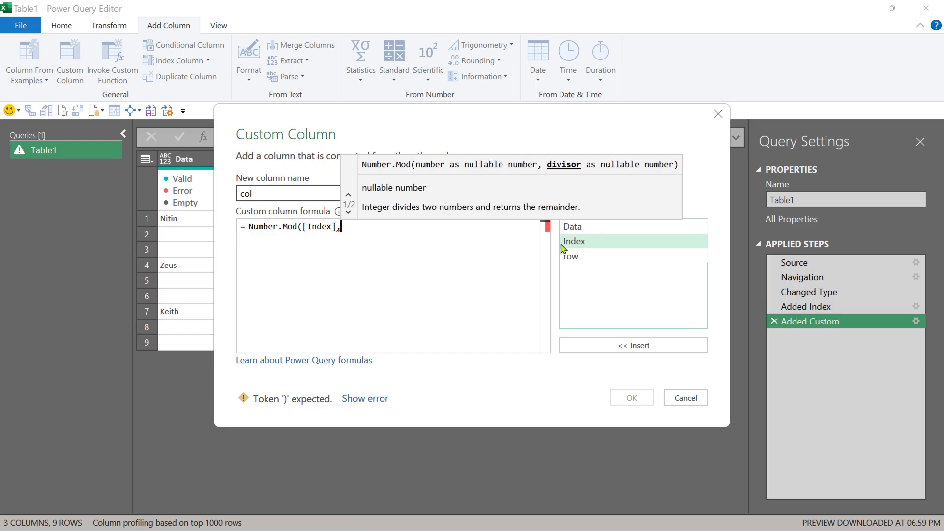
{"action": "type", "text": "3)"}
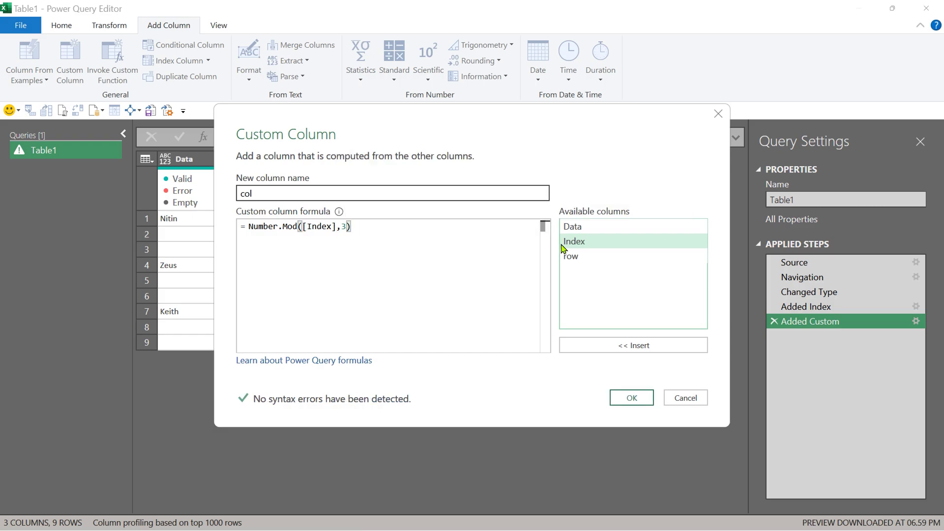
{"action": "key", "text": "Return"}
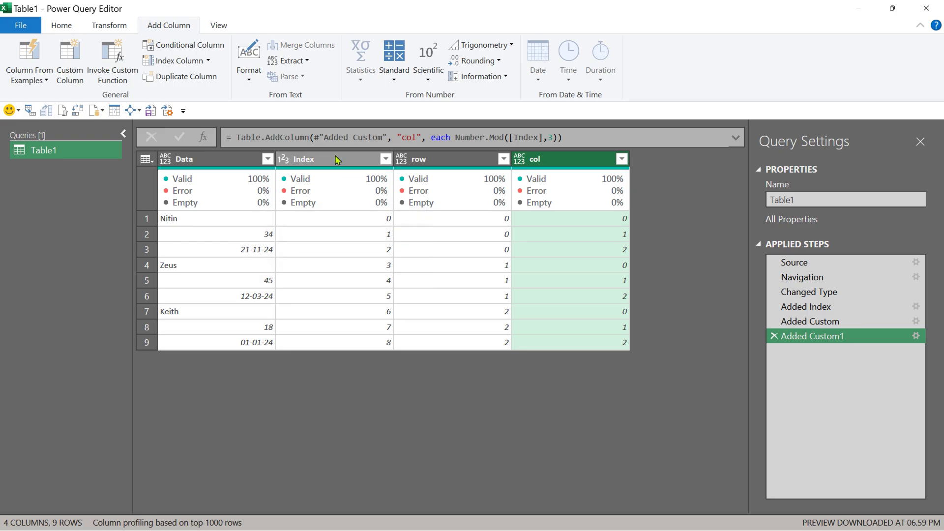
{"action": "left_click", "coordinate": [336, 160]}
Step: Remove the Index column and pivot col on the Data values with Don't Aggregate
{"action": "right_click", "coordinate": [336, 159]}
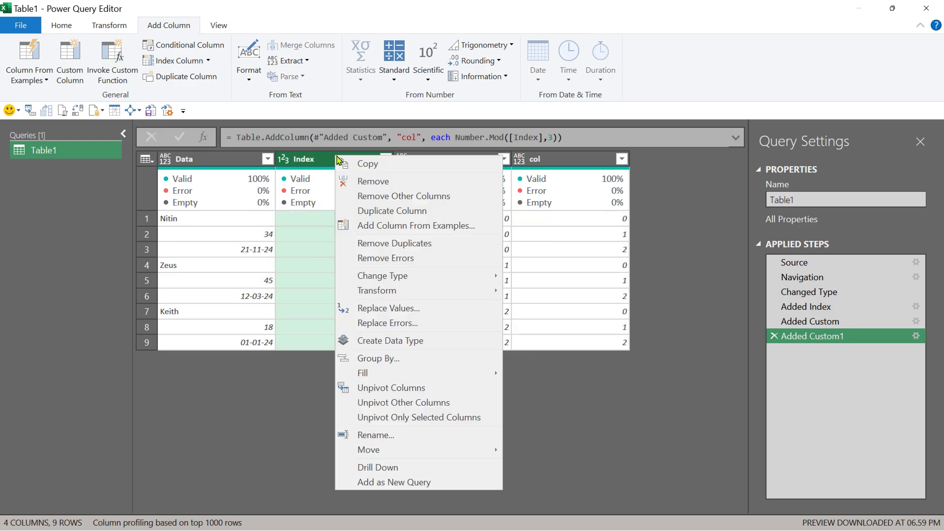
{"action": "left_click", "coordinate": [370, 181]}
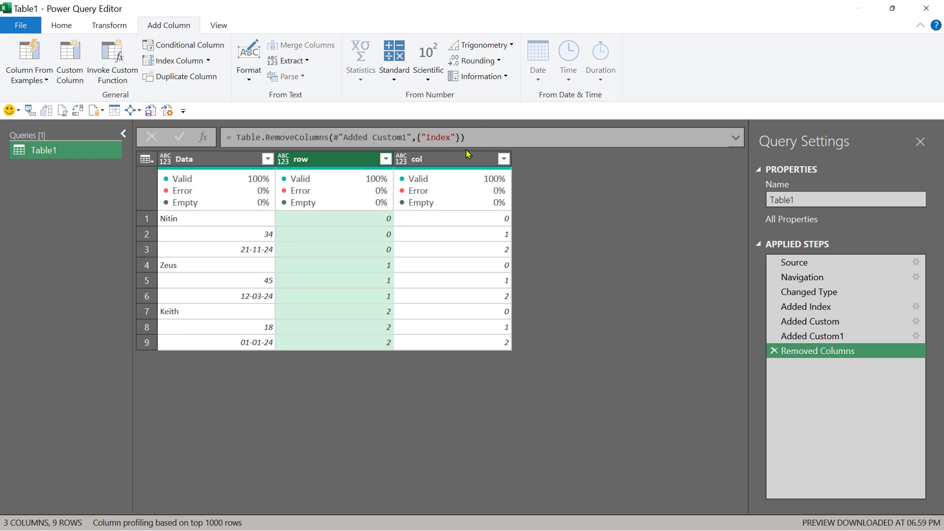
{"action": "left_click", "coordinate": [463, 166]}
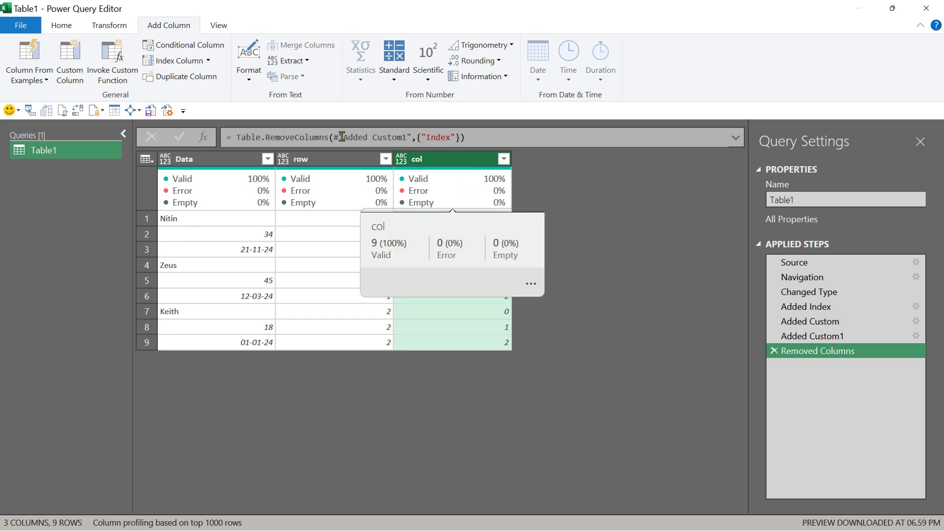
{"action": "left_click", "coordinate": [118, 27]}
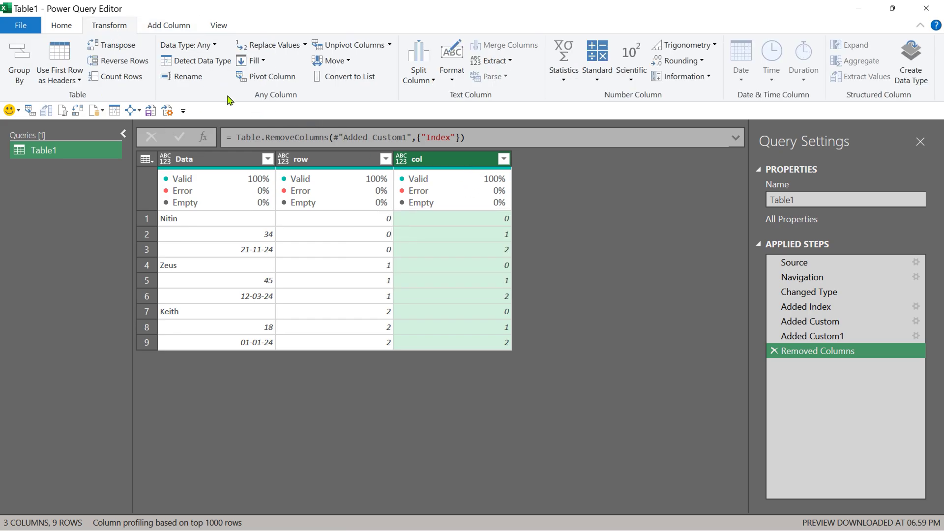
{"action": "left_click", "coordinate": [263, 77]}
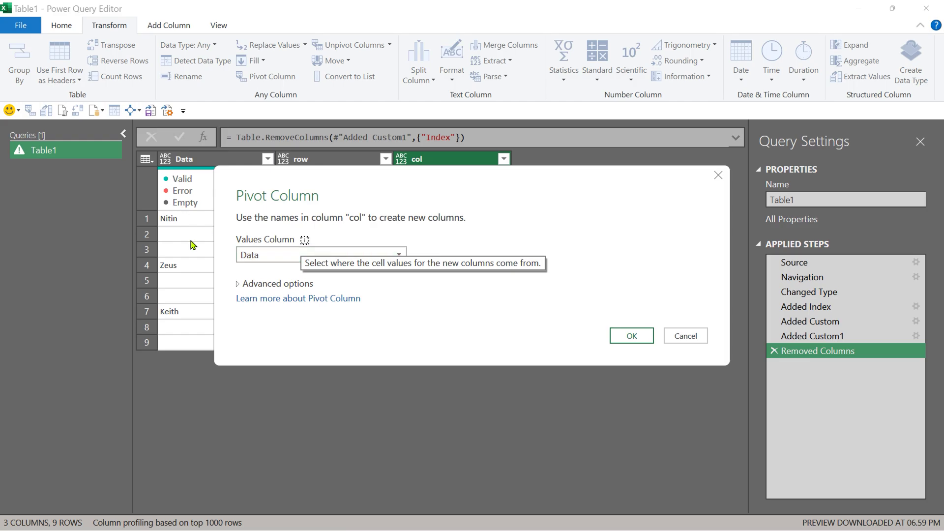
{"action": "left_click", "coordinate": [240, 284]}
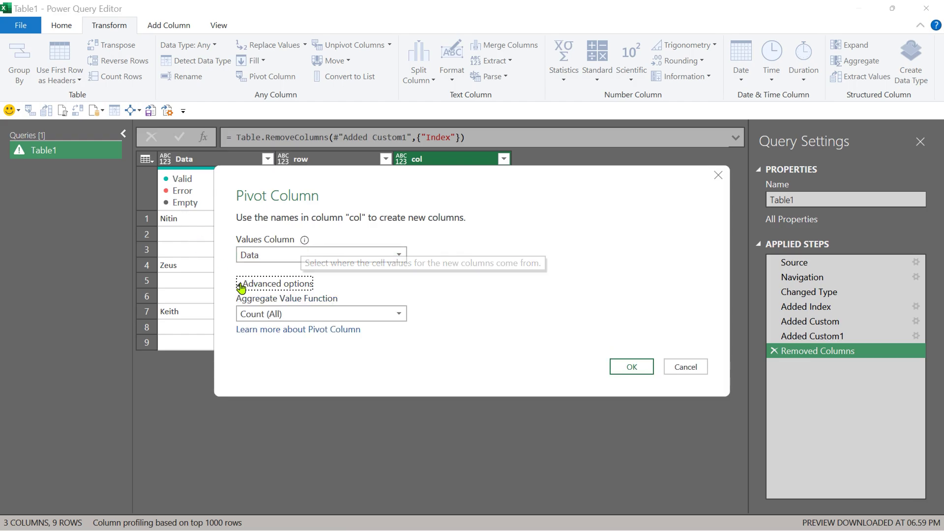
{"action": "left_click", "coordinate": [349, 315]}
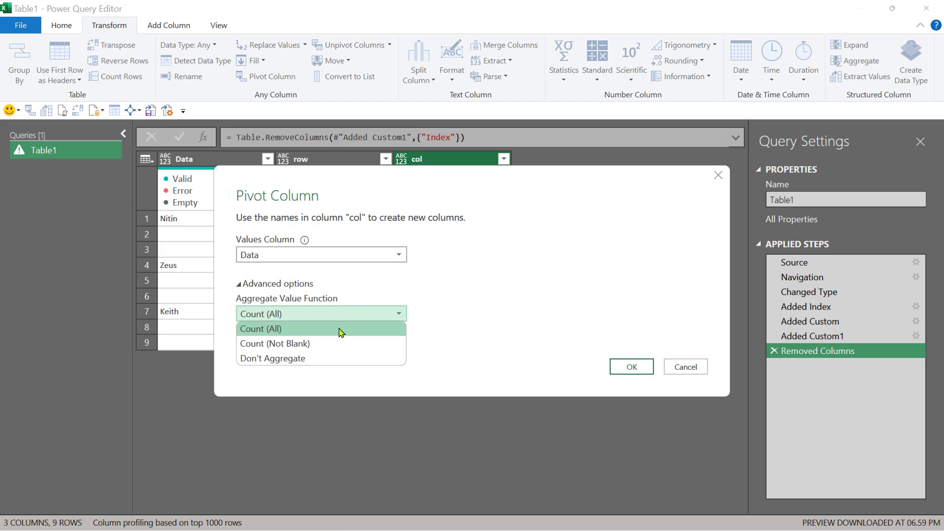
{"action": "left_click", "coordinate": [333, 359]}
{"action": "left_click", "coordinate": [632, 368]}
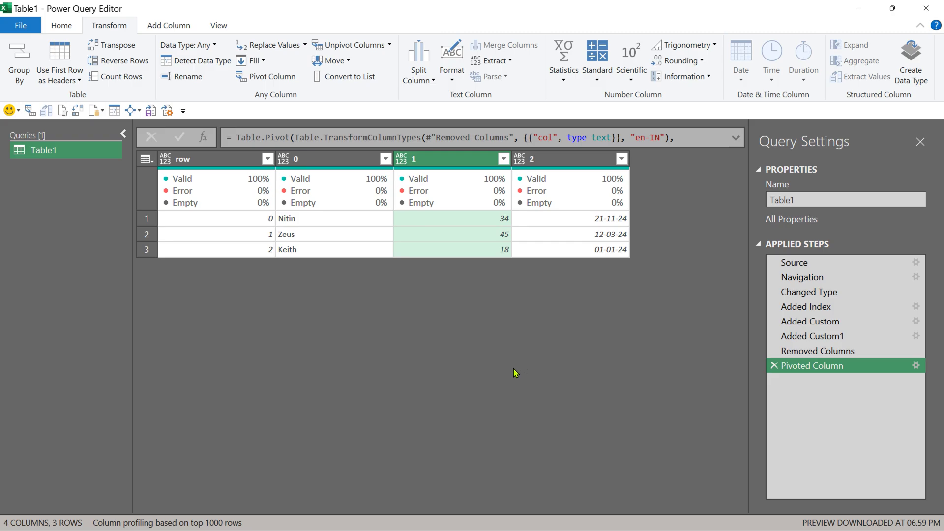
{"action": "right_click", "coordinate": [188, 164]}
Step: Remove the row column and auto-detect data types for all columns
{"action": "left_click", "coordinate": [212, 186]}
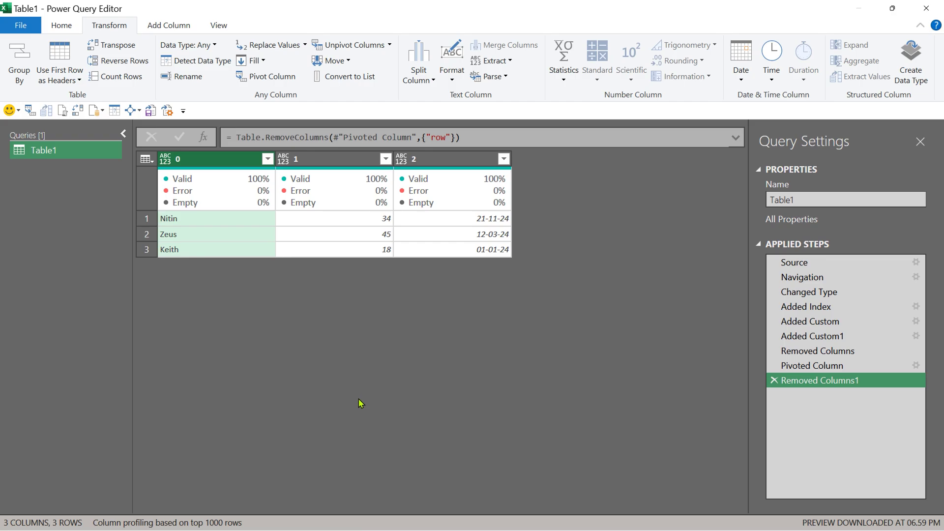
{"action": "key", "text": "ctrl+a"}
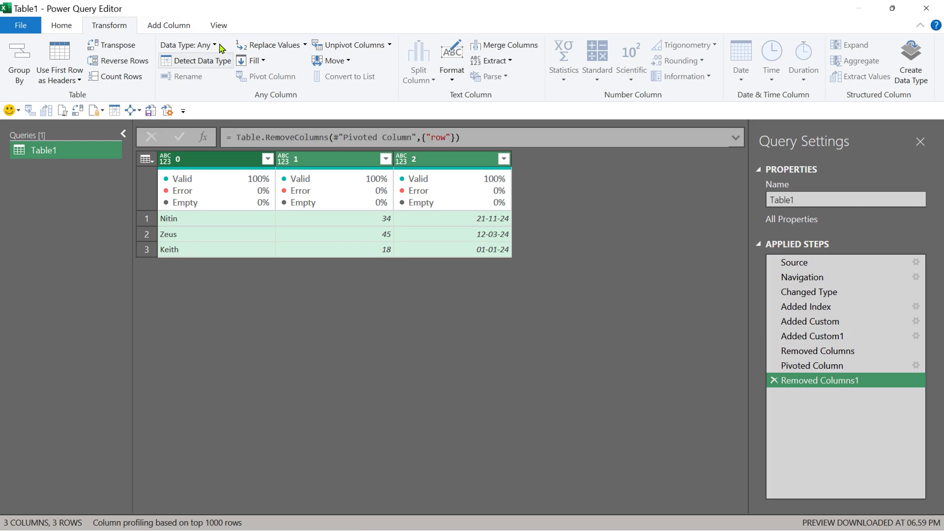
{"action": "left_click", "coordinate": [202, 60]}
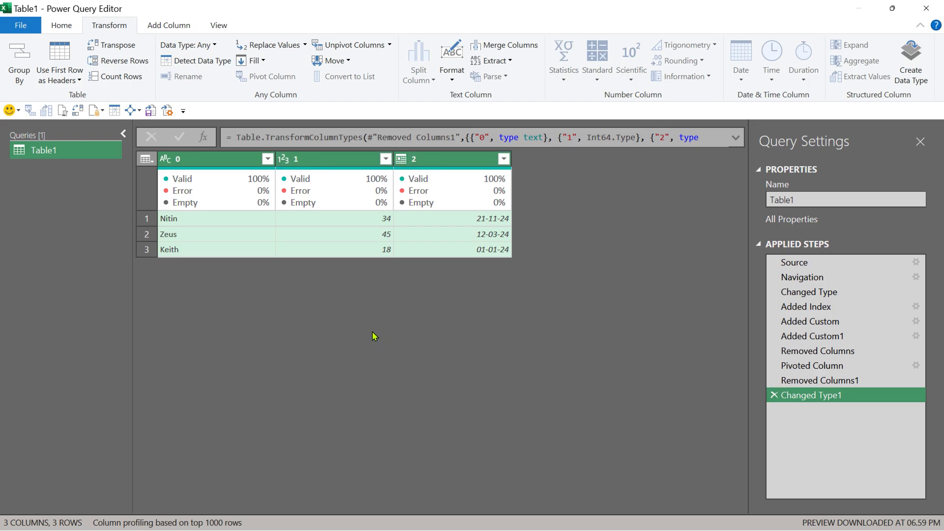
Step: Rename the columns to Name, Amount and Date
{"action": "left_click", "coordinate": [187, 161]}
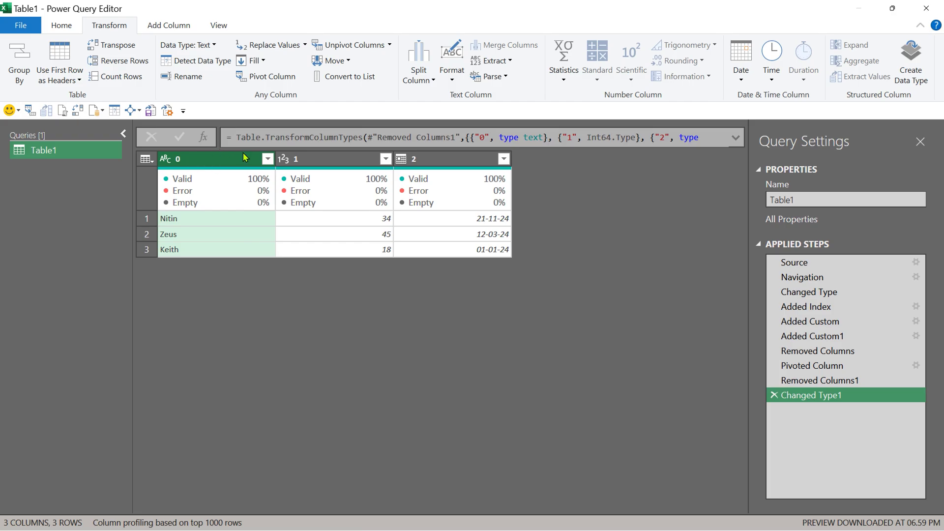
{"action": "double_click", "coordinate": [230, 162]}
{"action": "type", "text": "Name"}
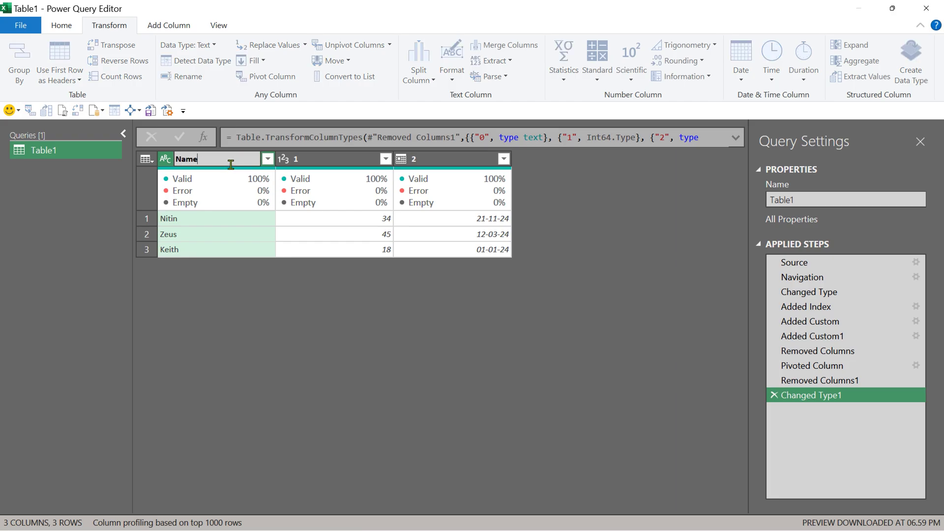
{"action": "key", "text": "Return"}
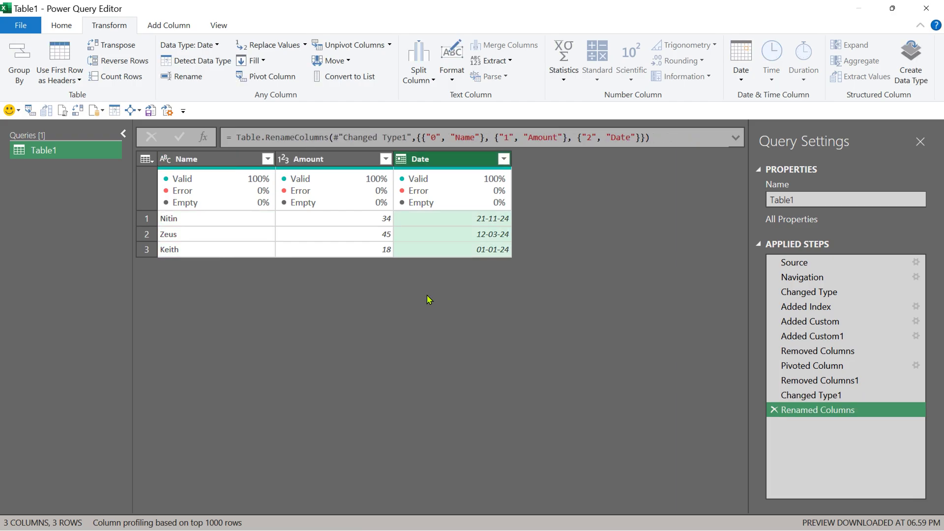
{"action": "left_click", "coordinate": [63, 28]}
{"action": "left_click", "coordinate": [20, 74]}
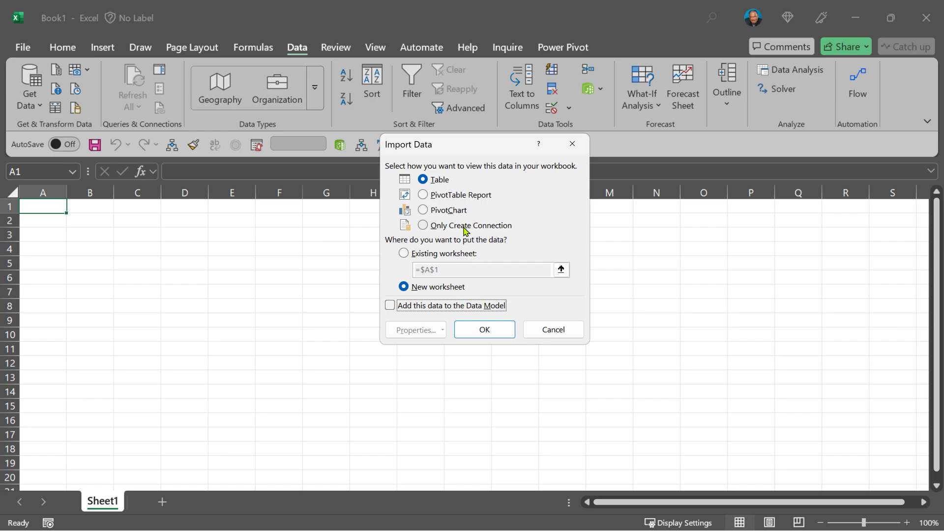
Step: Load the query as a table on a new worksheet
{"action": "left_click", "coordinate": [484, 330]}
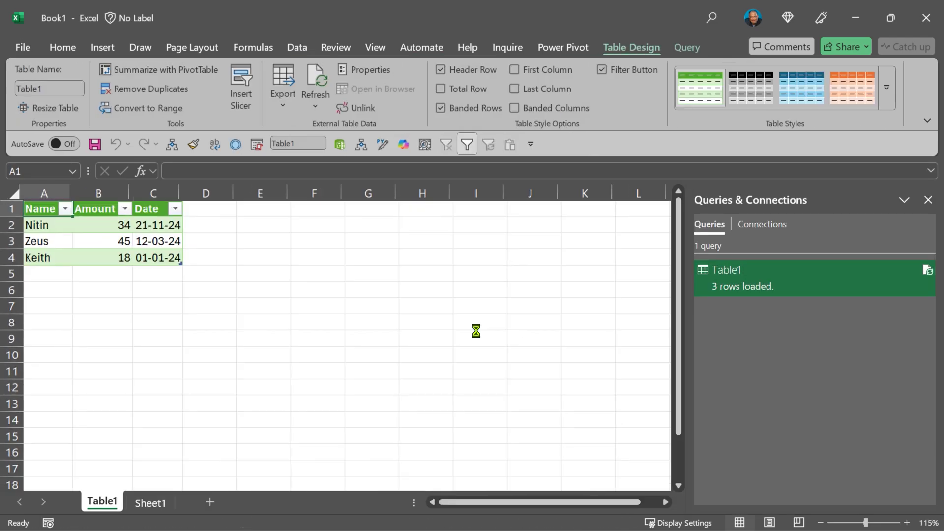
{"action": "scroll", "coordinate": [479, 328], "scroll_direction": "up", "scroll_amount": 5, "text": "ctrl"}
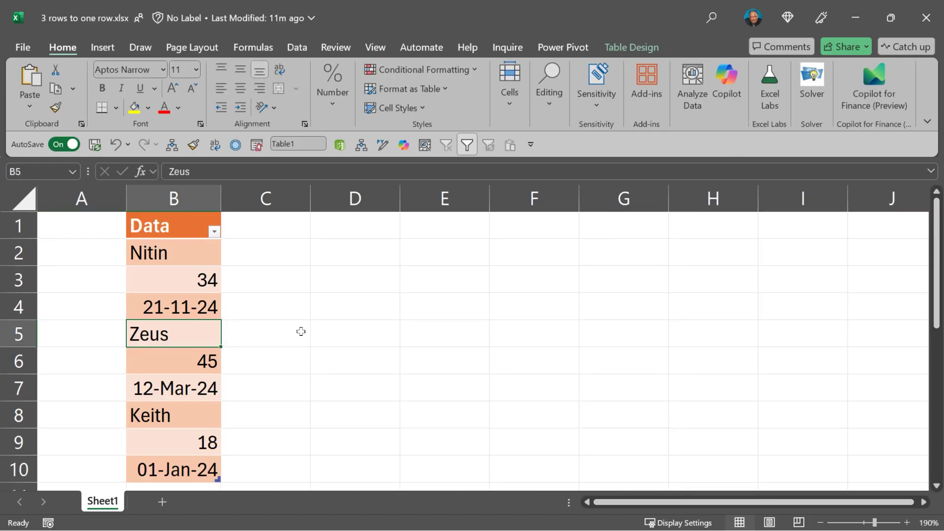
{"action": "scroll", "coordinate": [299, 330], "scroll_direction": "up", "scroll_amount": 1, "text": "ctrl"}
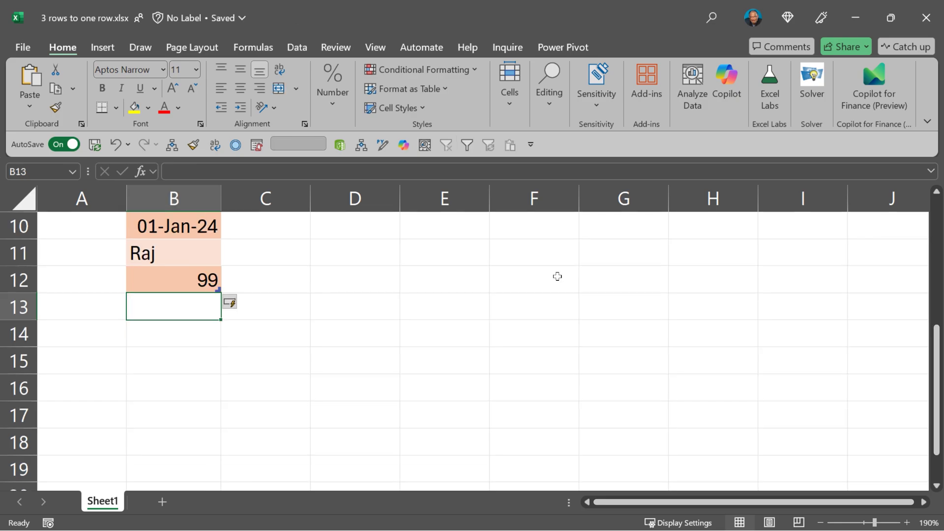
{"action": "type", "text": "23-May-24"}
Step: Add Raj, 99, 23-May-24 and Baby, 43, 28-Jun-24 below the source data
{"action": "key", "text": "Return"}
{"action": "type", "text": "Baby"}
{"action": "key", "text": "Return"}
{"action": "type", "text": "43 "}
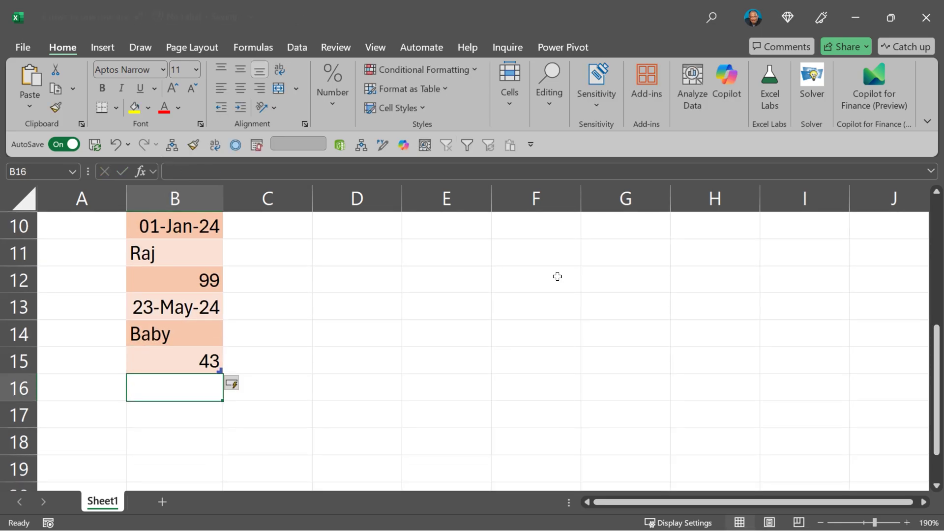
{"action": "type", "text": "28-Jun-24"}
{"action": "key", "text": "Return"}
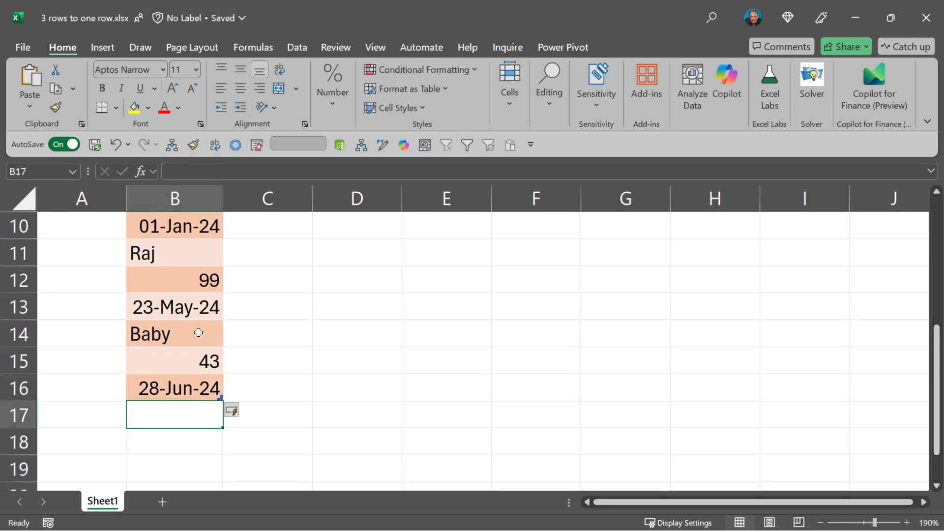
Step: Refresh the loaded table in Book1 to pull in the new records
{"action": "key", "text": "alt+f"}
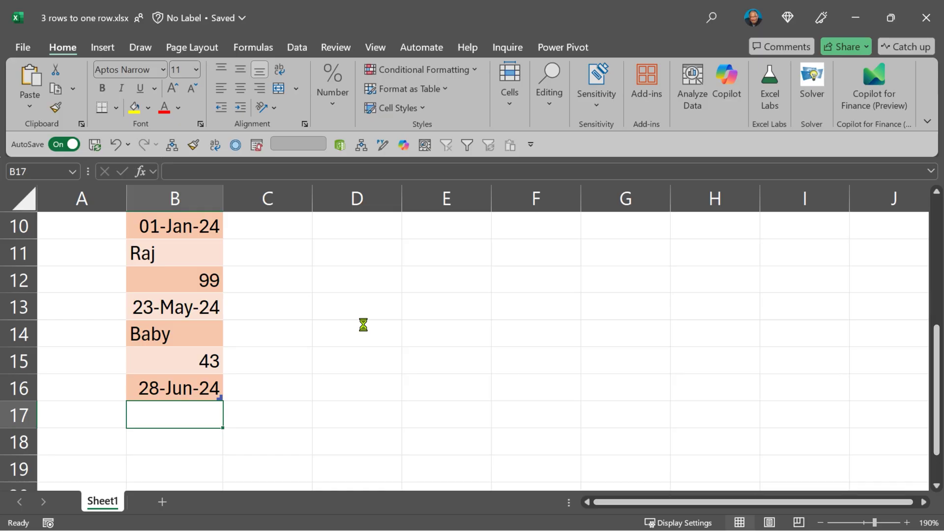
{"action": "right_click", "coordinate": [184, 273]}
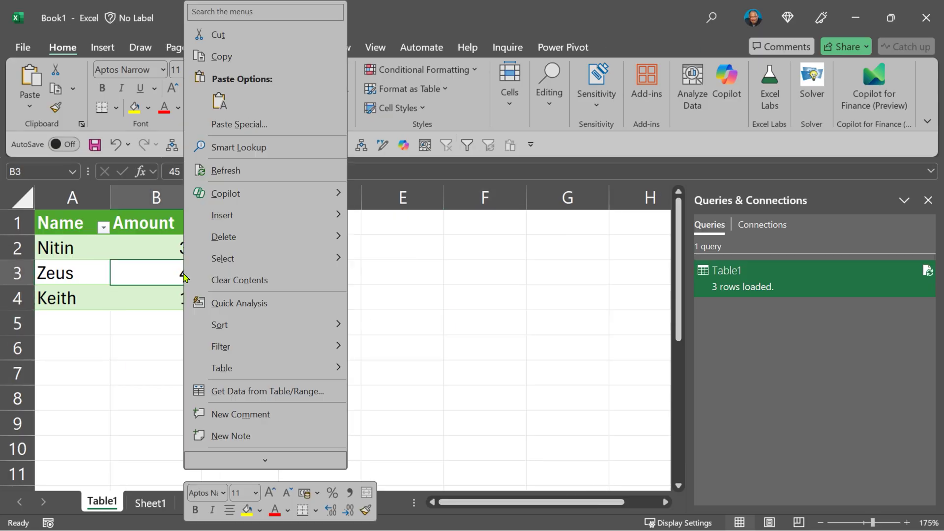
{"action": "left_click", "coordinate": [262, 174]}
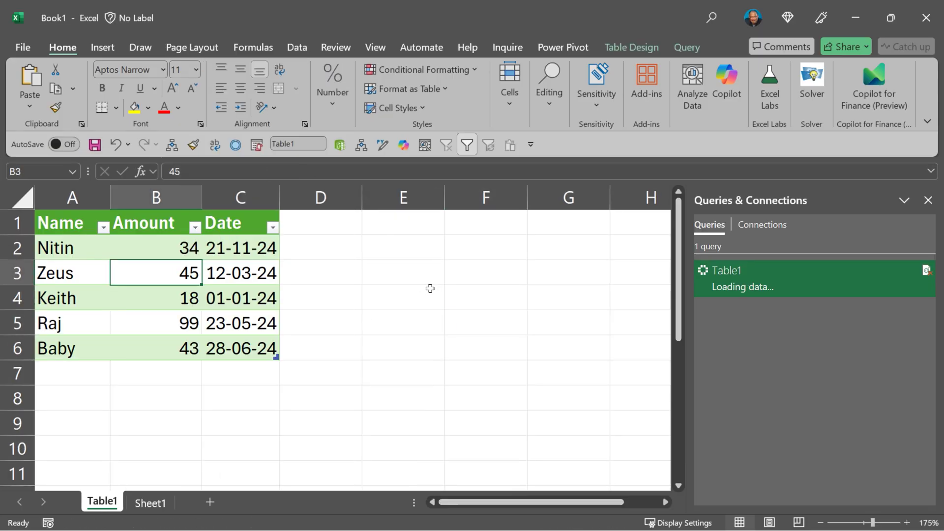